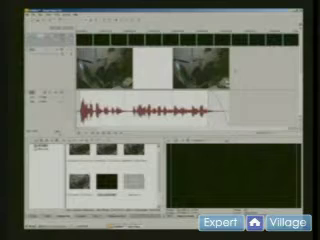
scroll(187, 80, "down", 3)
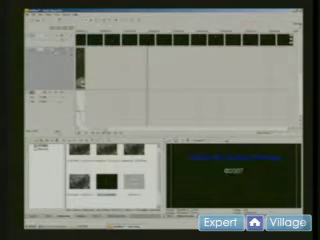
scroll(187, 80, "down", 1)
scroll(187, 80, "up", 3)
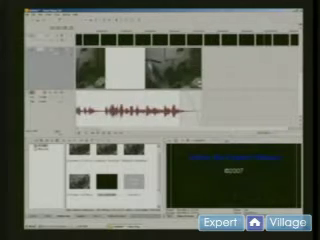
scroll(187, 80, "up", 1)
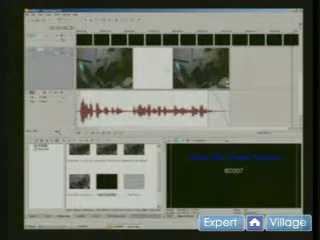
Delete the selected video clip and its audio from the timeline.
key("Delete")
key("Delete")
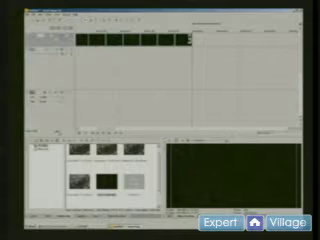
Compress the credit roll event and place the video clip with audio back on the timeline.
left_click_drag(190, 39, 77, 39)
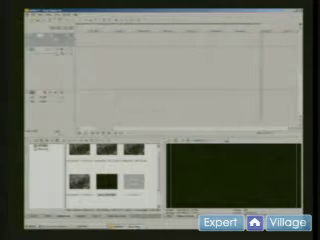
left_click_drag(78, 60, 98, 60)
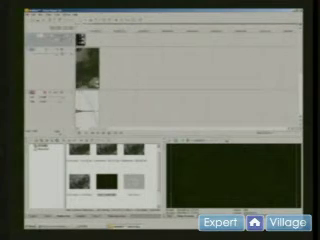
key("Up")
key("Up")
key("Up")
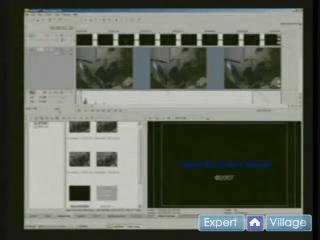
Open the credit roll event's Generated Media settings dialog.
left_click(42, 14)
left_click(45, 38)
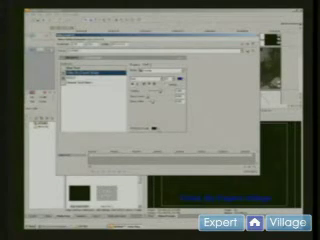
Set the credit roll Background colour's alpha to zero for full transparency.
left_click(155, 128)
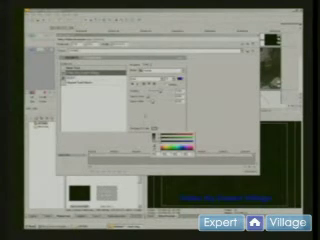
left_click(155, 129)
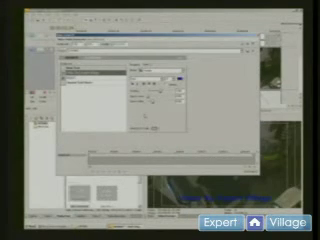
Close the Video Media Generators dialog to return to the timeline.
key("Return")
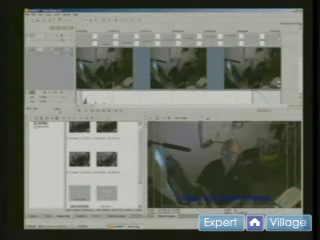